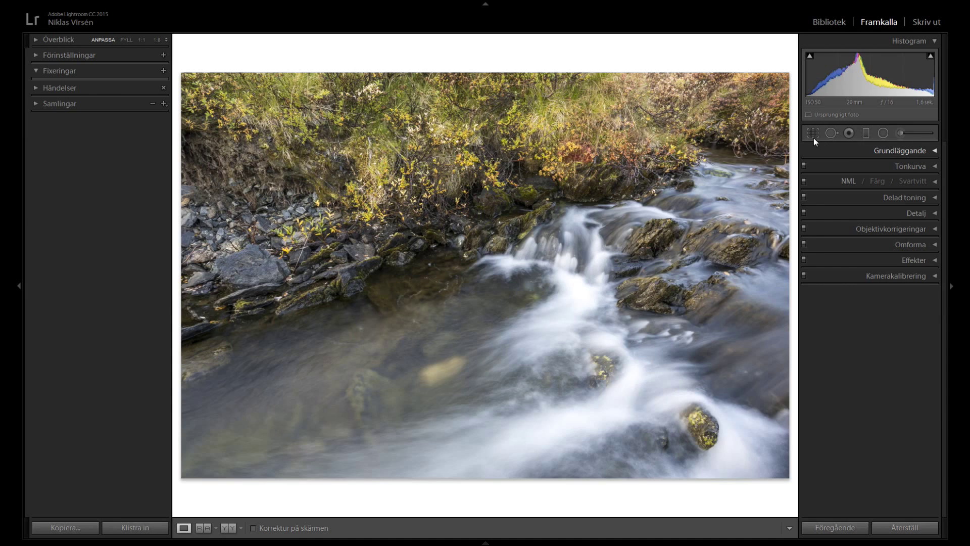
# Expand the Basic panel and try the Saturation slider high and low, leaving it reset to 0.
pyautogui.click(934, 151)
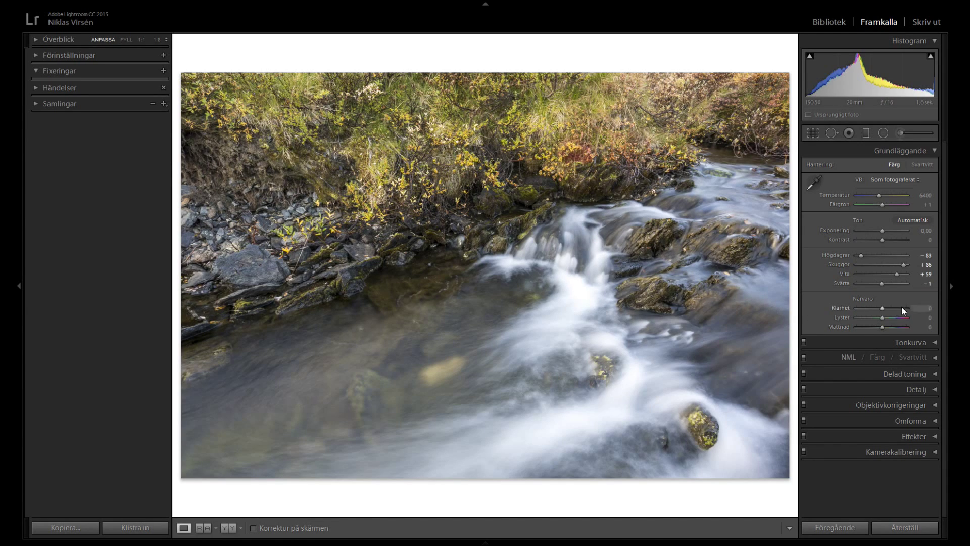
pyautogui.moveTo(884, 329); pyautogui.dragTo(911, 329)
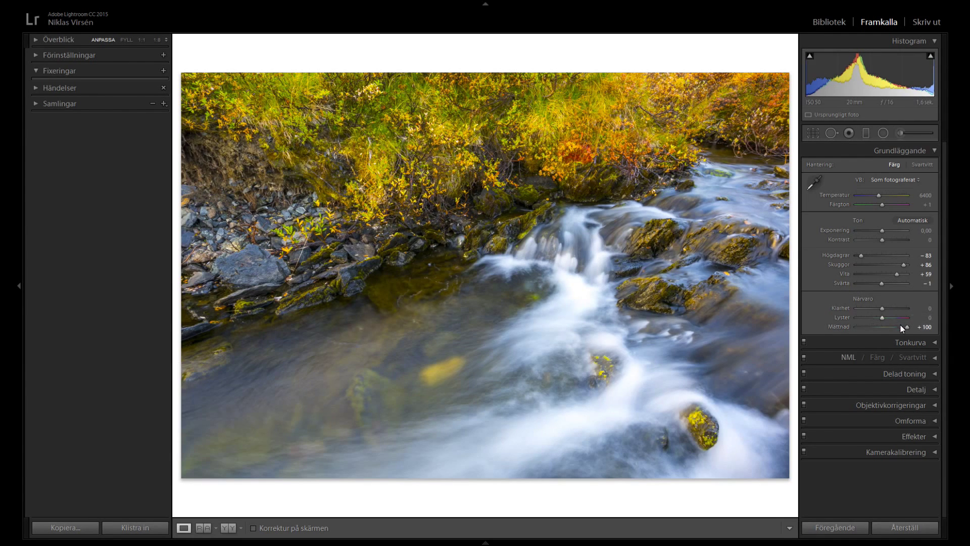
pyautogui.moveTo(903, 329); pyautogui.dragTo(886, 328)
pyautogui.doubleClick(885, 328)
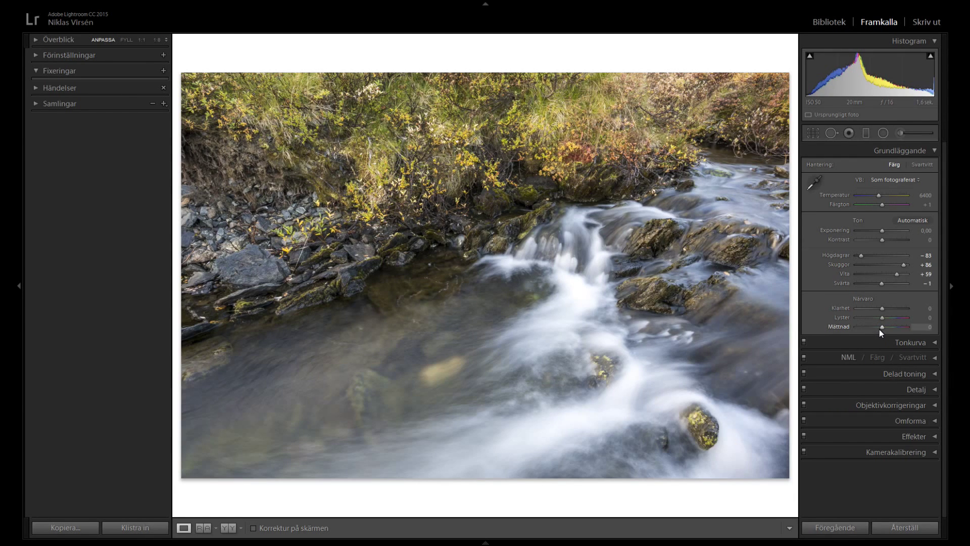
pyautogui.moveTo(883, 327); pyautogui.dragTo(853, 329)
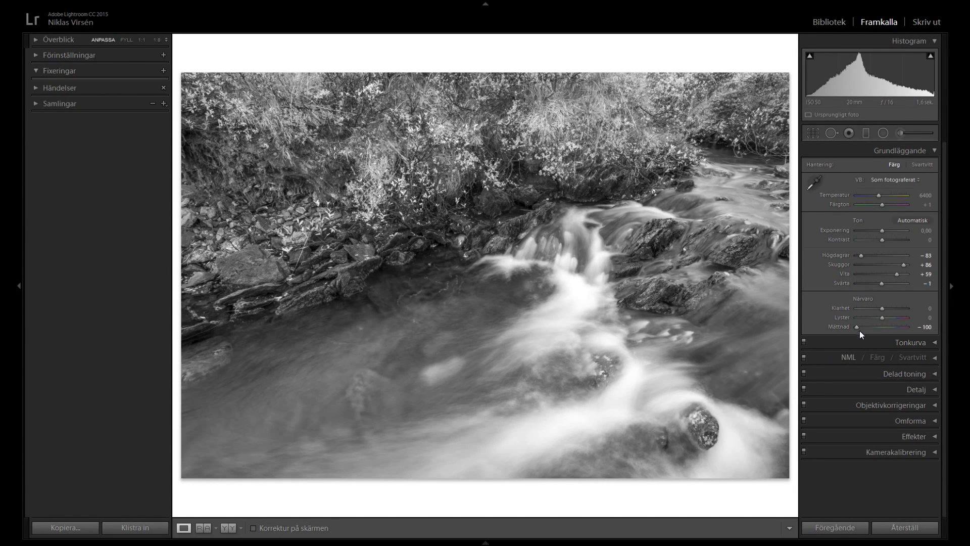
pyautogui.moveTo(858, 328)
pyautogui.mouseDown()
pyautogui.moveTo(891, 333)
pyautogui.moveTo(878, 337)
pyautogui.mouseUp()
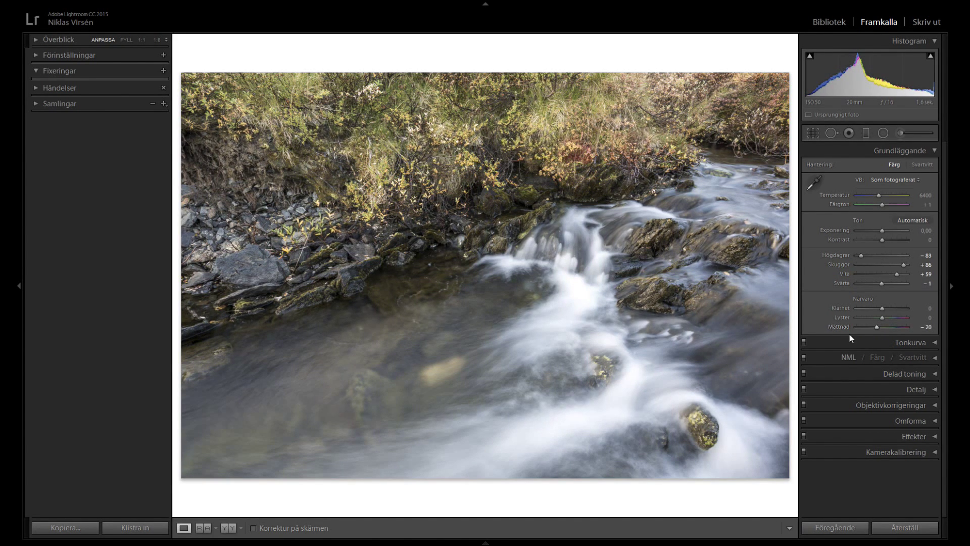
pyautogui.doubleClick(877, 329)
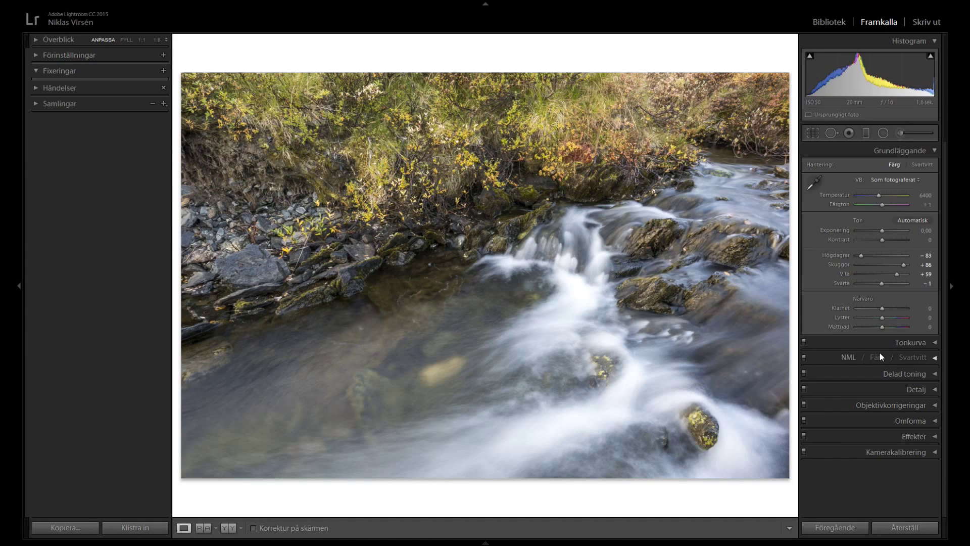
# Test raising and lowering Saturation, reset it to 0, and collapse the Basic panel.
pyautogui.moveTo(882, 327); pyautogui.dragTo(894, 332)
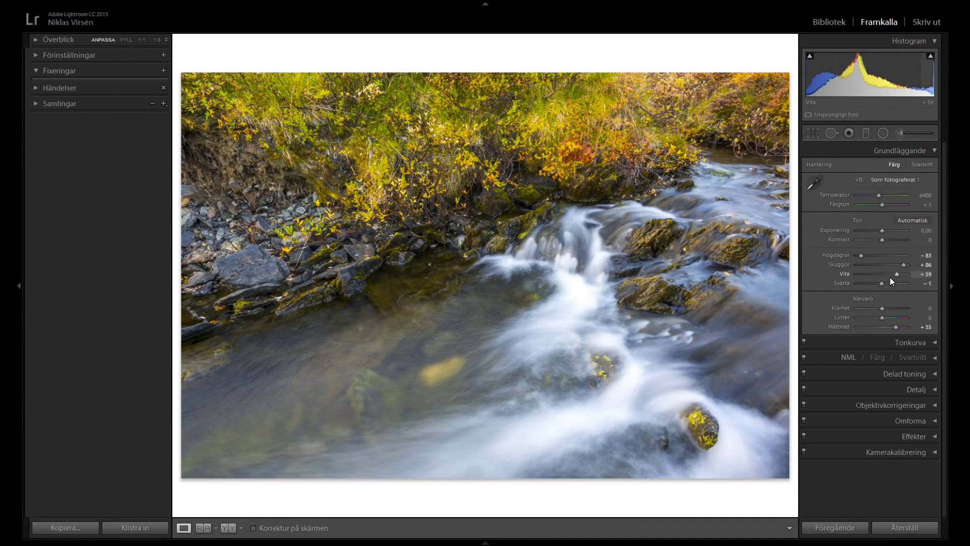
pyautogui.doubleClick(896, 328)
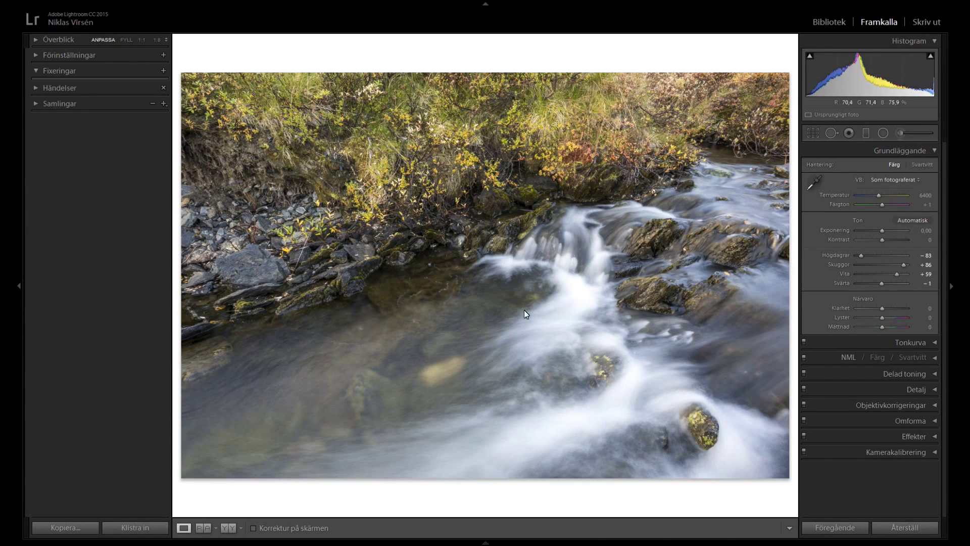
pyautogui.moveTo(902, 327); pyautogui.dragTo(890, 325)
pyautogui.doubleClick(891, 326)
pyautogui.click(935, 152)
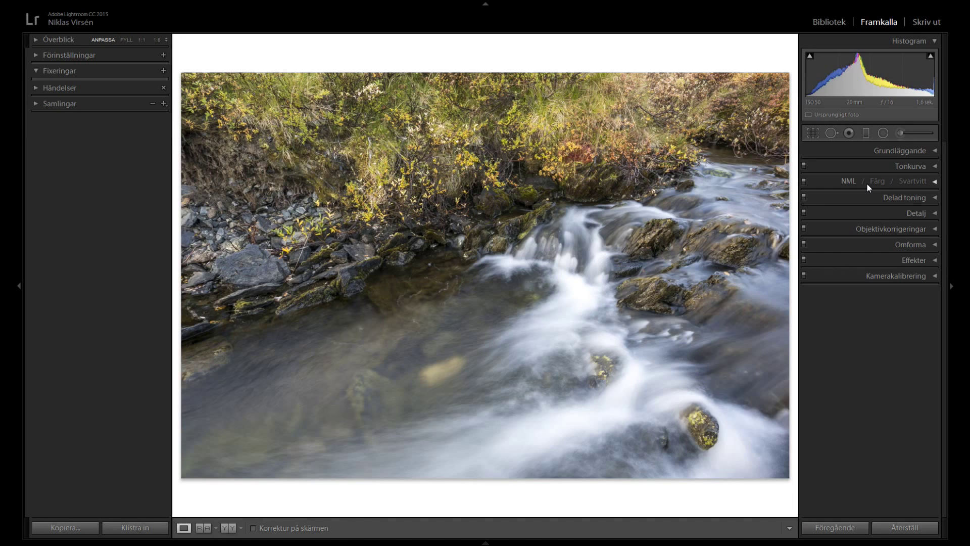
# Expand the HSL panel to show the Hue sliders for all eight colour ranges.
pyautogui.click(935, 181)
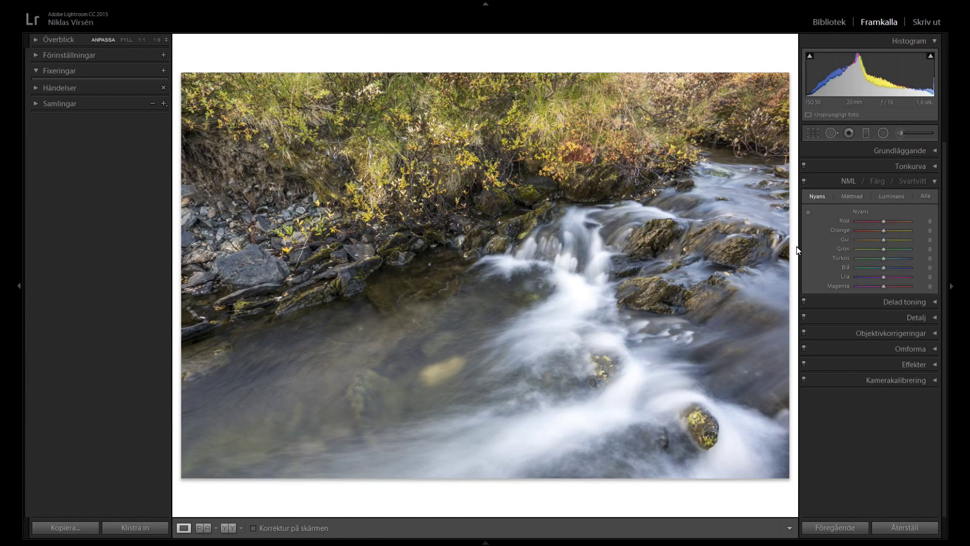
# Switch HSL to Saturation, push Yellow up to +100, then reset it to 0.
pyautogui.click(855, 197)
pyautogui.moveTo(884, 242)
pyautogui.mouseDown()
pyautogui.moveTo(920, 246)
pyautogui.moveTo(902, 241)
pyautogui.mouseUp()
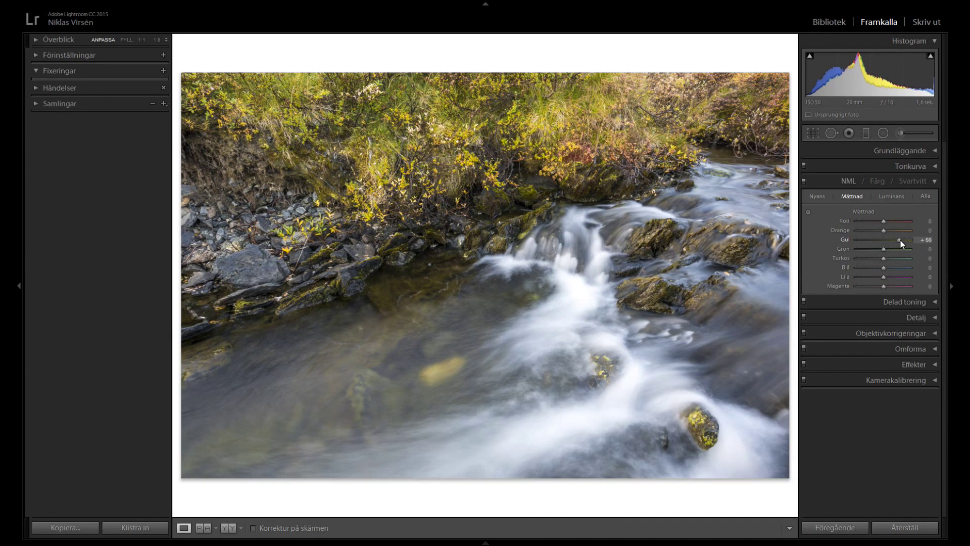
pyautogui.moveTo(905, 243); pyautogui.dragTo(912, 246)
pyautogui.moveTo(911, 243)
pyautogui.mouseDown()
pyautogui.moveTo(869, 246)
pyautogui.moveTo(914, 254)
pyautogui.mouseUp()
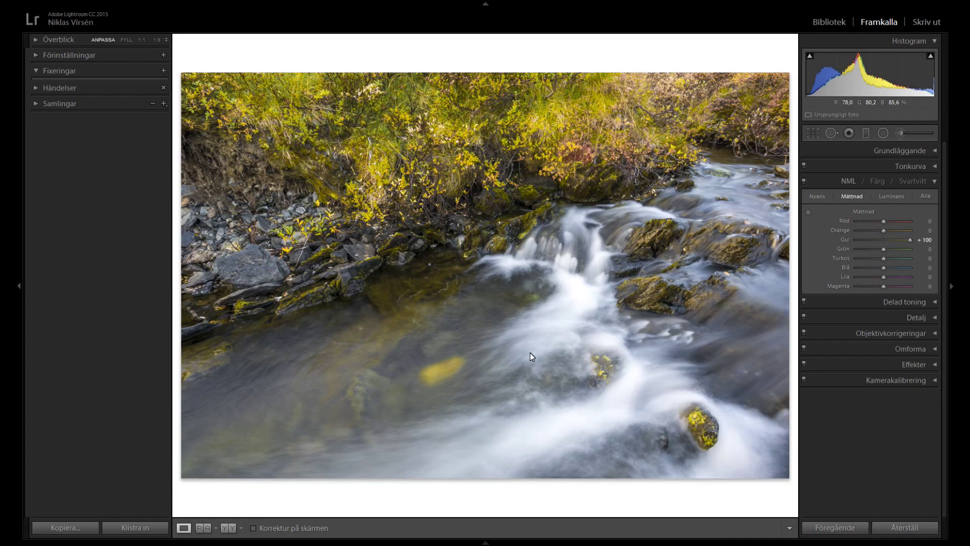
pyautogui.doubleClick(909, 240)
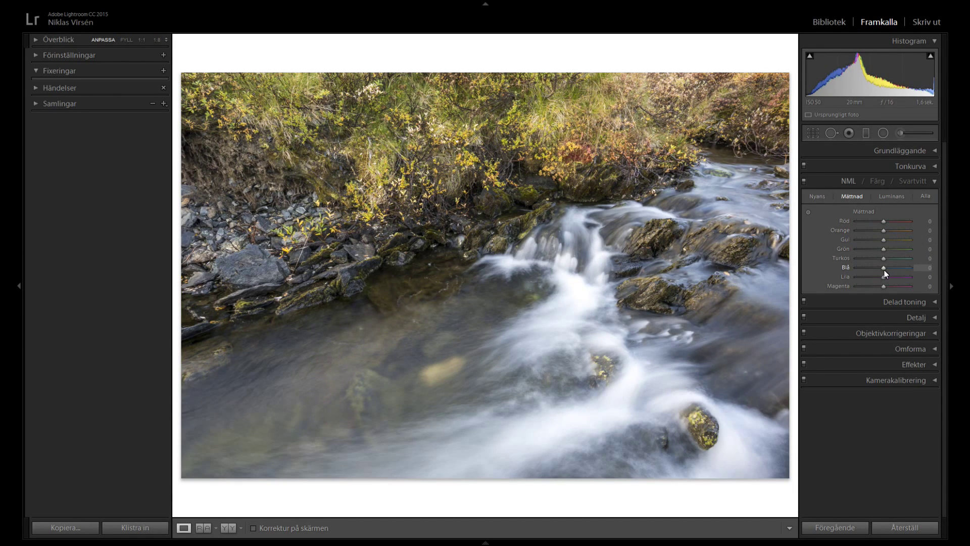
pyautogui.moveTo(885, 269)
pyautogui.mouseDown()
pyautogui.moveTo(908, 273)
pyautogui.moveTo(877, 271)
pyautogui.mouseUp()
pyautogui.moveTo(883, 249)
pyautogui.mouseDown()
pyautogui.moveTo(904, 251)
pyautogui.moveTo(893, 249)
pyautogui.mouseUp()
pyautogui.moveTo(884, 239); pyautogui.dragTo(898, 241)
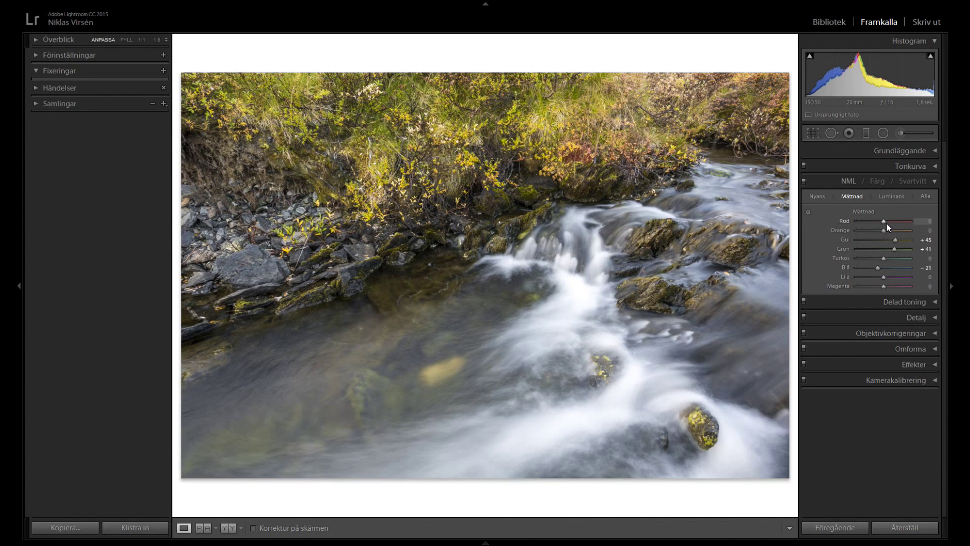
pyautogui.moveTo(891, 223); pyautogui.dragTo(897, 223)
pyautogui.doubleClick(898, 220)
pyautogui.doubleClick(896, 240)
pyautogui.doubleClick(895, 250)
pyautogui.doubleClick(880, 268)
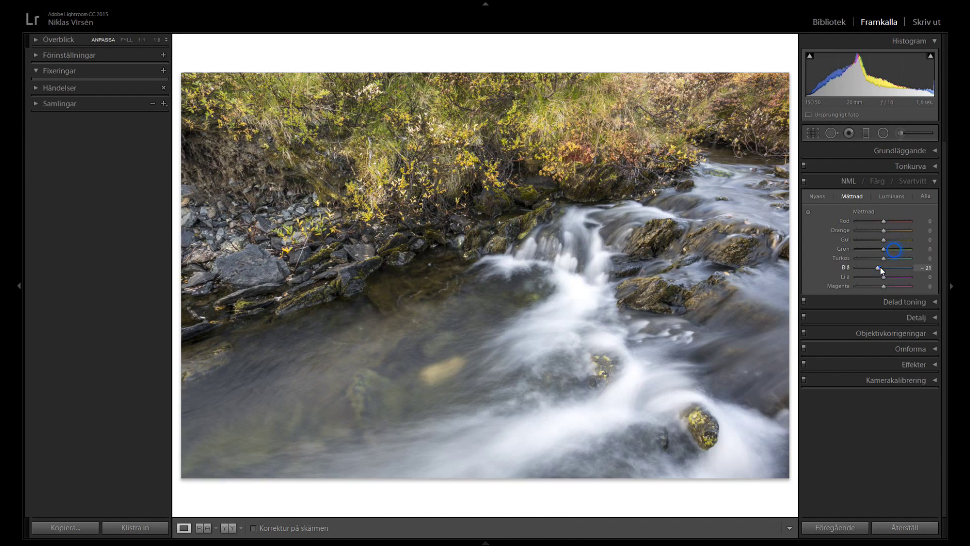
pyautogui.click(809, 212)
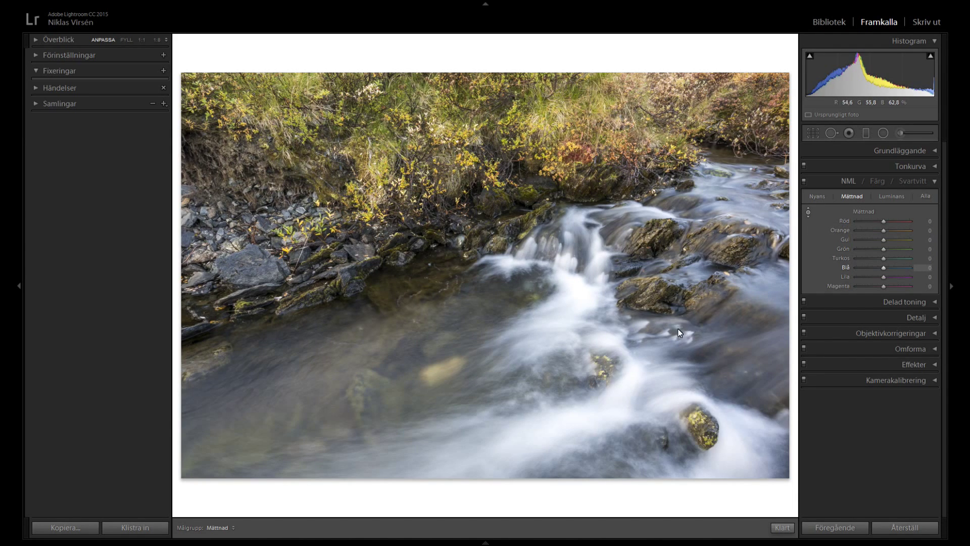
# Test and reset Blue saturation, then experiment with the Yellow hue and reset it to 0.
pyautogui.moveTo(705, 327)
pyautogui.mouseDown()
pyautogui.moveTo(705, 350)
pyautogui.moveTo(705, 299)
pyautogui.moveTo(705, 366)
pyautogui.moveTo(714, 267)
pyautogui.moveTo(713, 321)
pyautogui.moveTo(715, 312)
pyautogui.mouseUp()
pyautogui.doubleClick(884, 267)
pyautogui.click(818, 196)
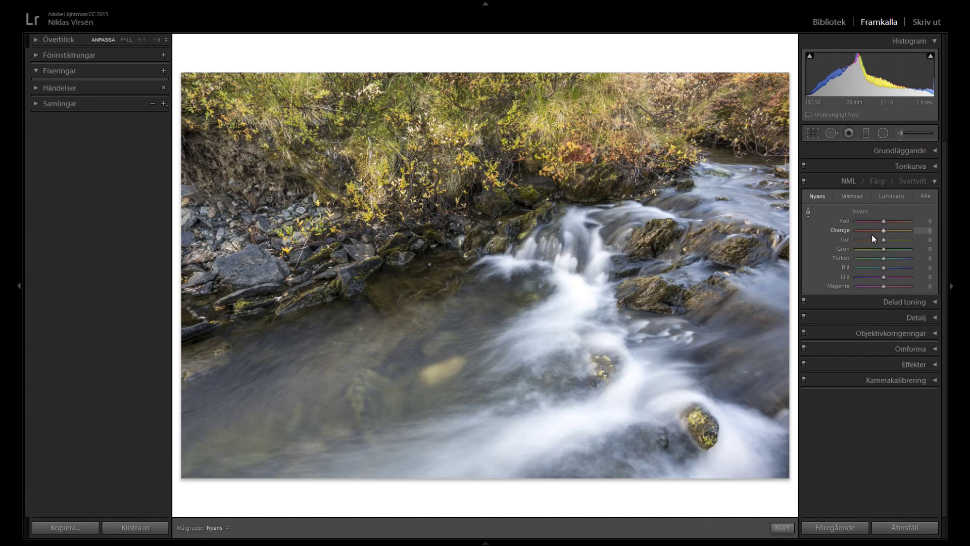
pyautogui.moveTo(884, 241); pyautogui.dragTo(910, 241)
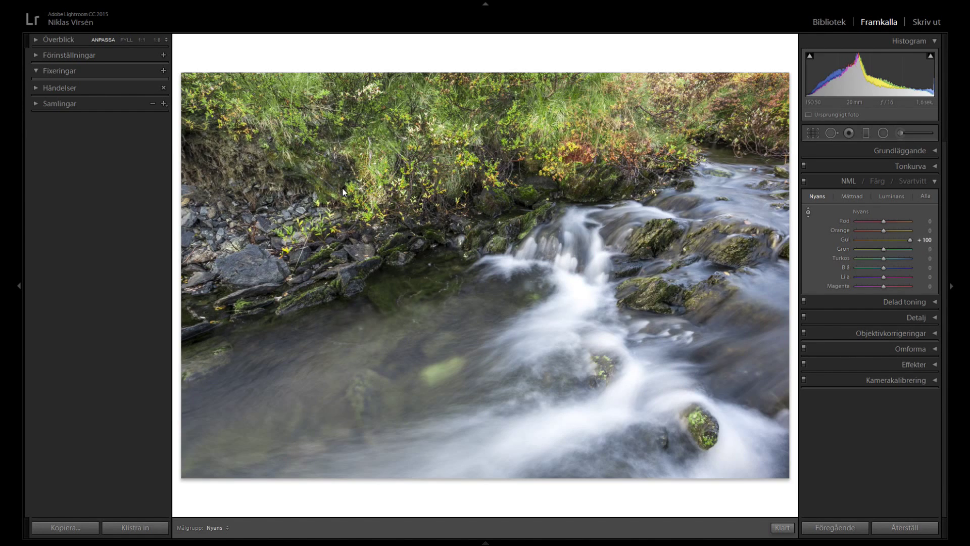
pyautogui.moveTo(910, 240)
pyautogui.mouseDown()
pyautogui.moveTo(887, 241)
pyautogui.moveTo(902, 240)
pyautogui.mouseUp()
pyautogui.moveTo(898, 240); pyautogui.dragTo(883, 240)
pyautogui.moveTo(872, 241); pyautogui.dragTo(872, 241)
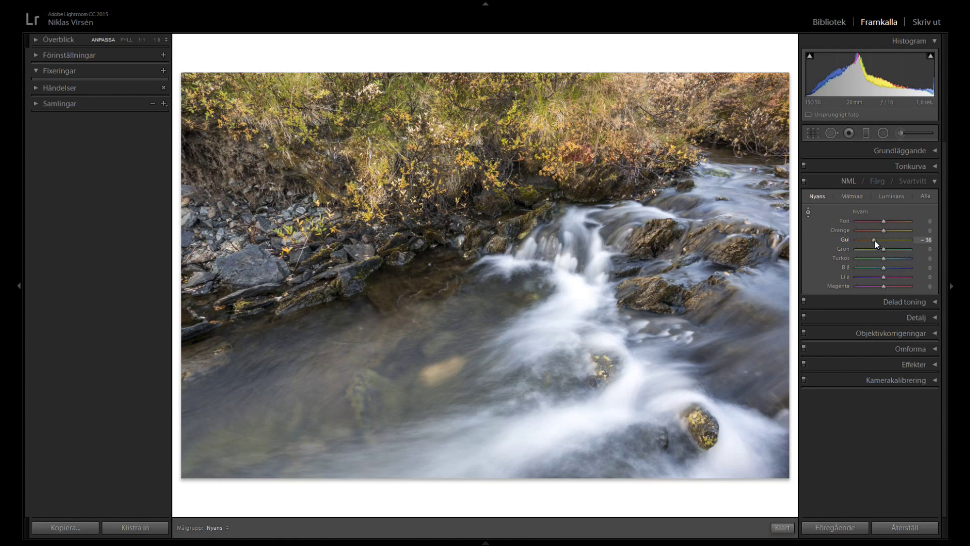
pyautogui.moveTo(874, 240); pyautogui.dragTo(876, 241)
pyautogui.doubleClick(875, 239)
# Test Yellow hue toward green and Blue hue toward purple, resetting both hues to 0.
pyautogui.moveTo(884, 239)
pyautogui.mouseDown()
pyautogui.moveTo(901, 239)
pyautogui.moveTo(890, 243)
pyautogui.mouseUp()
pyautogui.moveTo(894, 245); pyautogui.dragTo(887, 244)
pyautogui.doubleClick(888, 245)
pyautogui.moveTo(884, 269)
pyautogui.mouseDown()
pyautogui.moveTo(913, 271)
pyautogui.moveTo(860, 273)
pyautogui.moveTo(887, 276)
pyautogui.mouseUp()
pyautogui.doubleClick(885, 271)
pyautogui.click(892, 197)
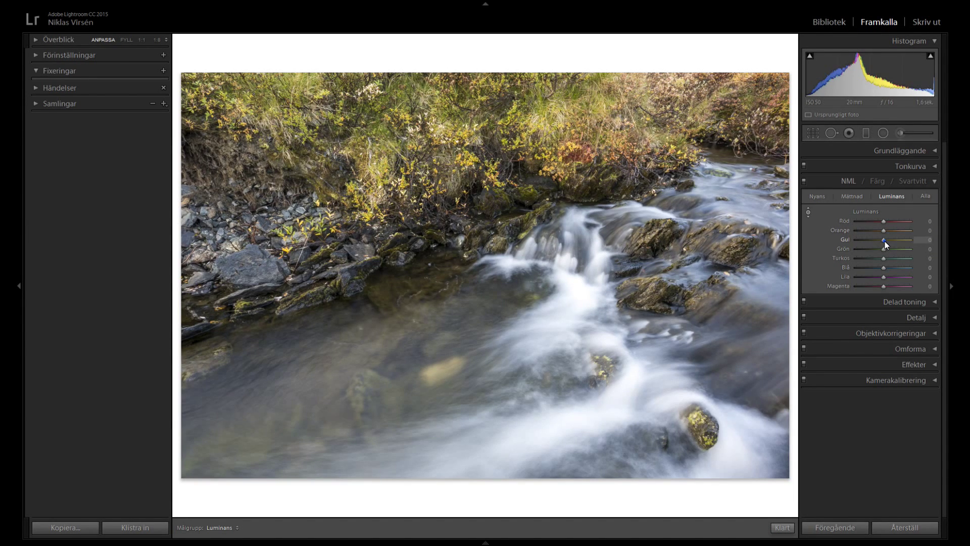
pyautogui.moveTo(884, 241); pyautogui.dragTo(905, 241)
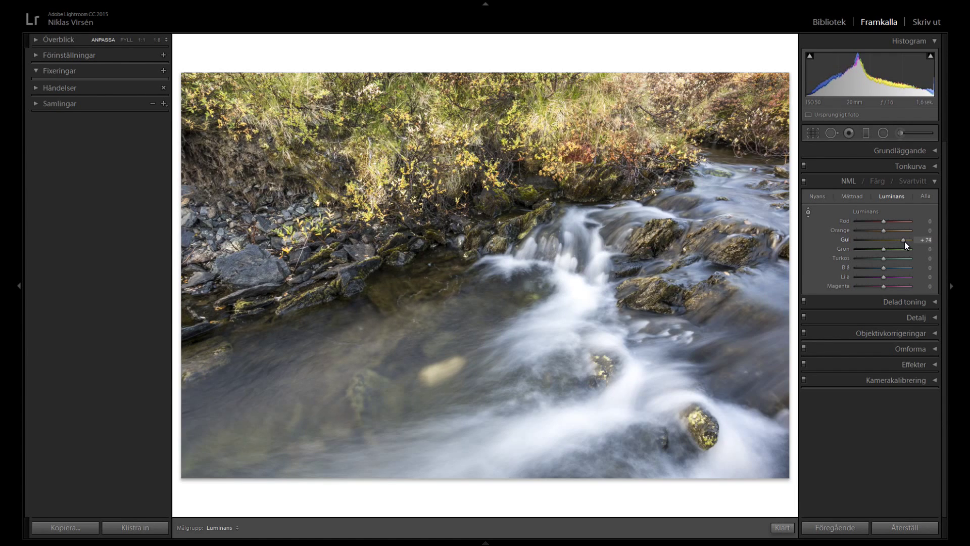
pyautogui.moveTo(904, 241); pyautogui.dragTo(860, 242)
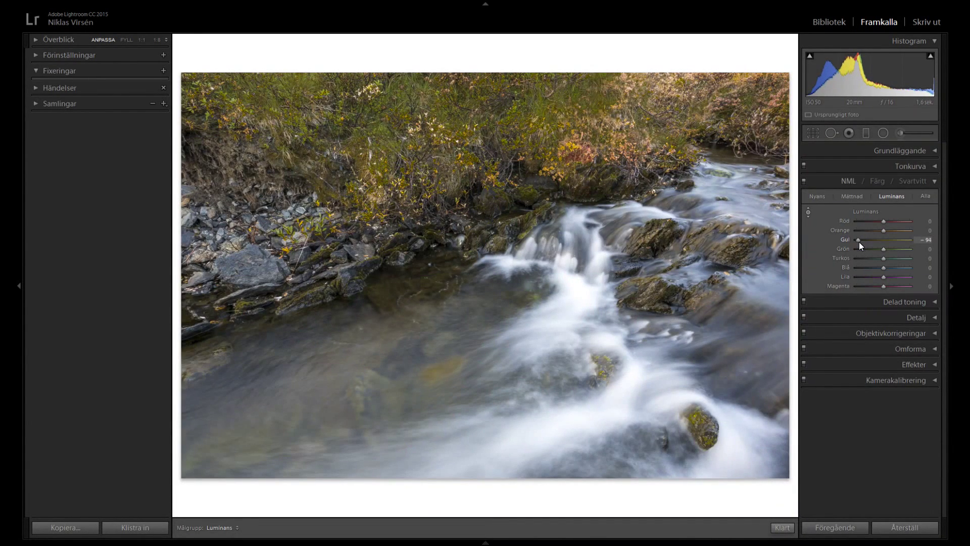
pyautogui.moveTo(860, 242); pyautogui.dragTo(893, 238)
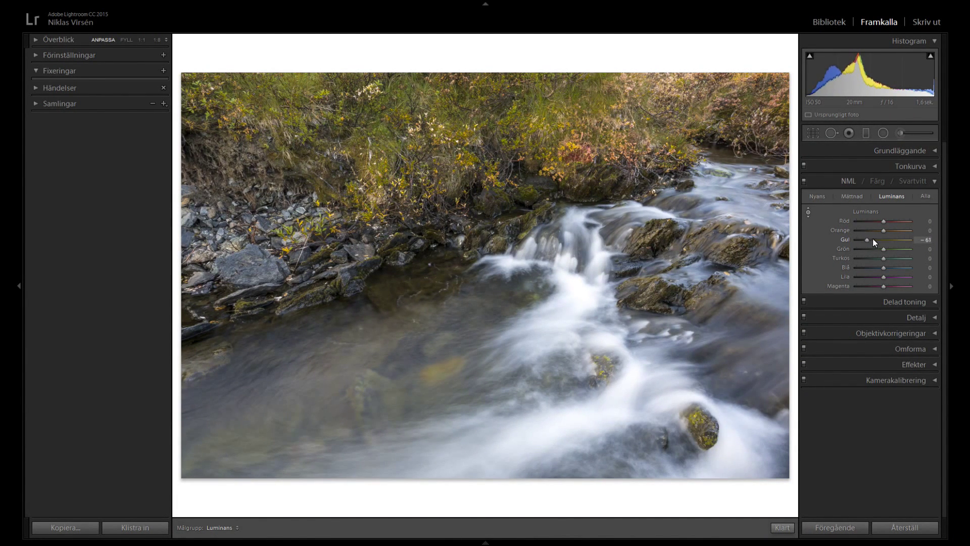
pyautogui.moveTo(893, 238); pyautogui.dragTo(890, 239)
pyautogui.doubleClick(890, 239)
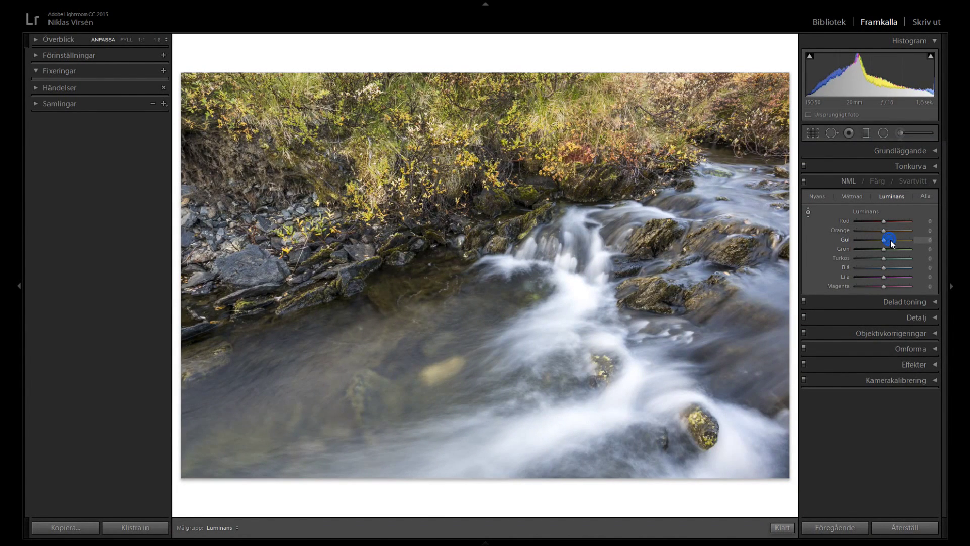
pyautogui.click(852, 197)
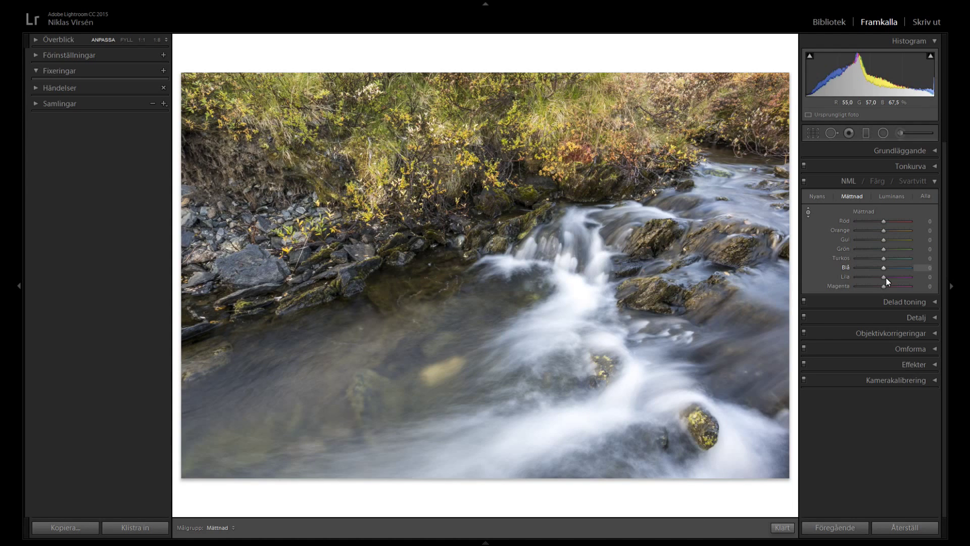
# Raise Yellow saturation to +54 and collapse the HSL panel.
pyautogui.click(935, 151)
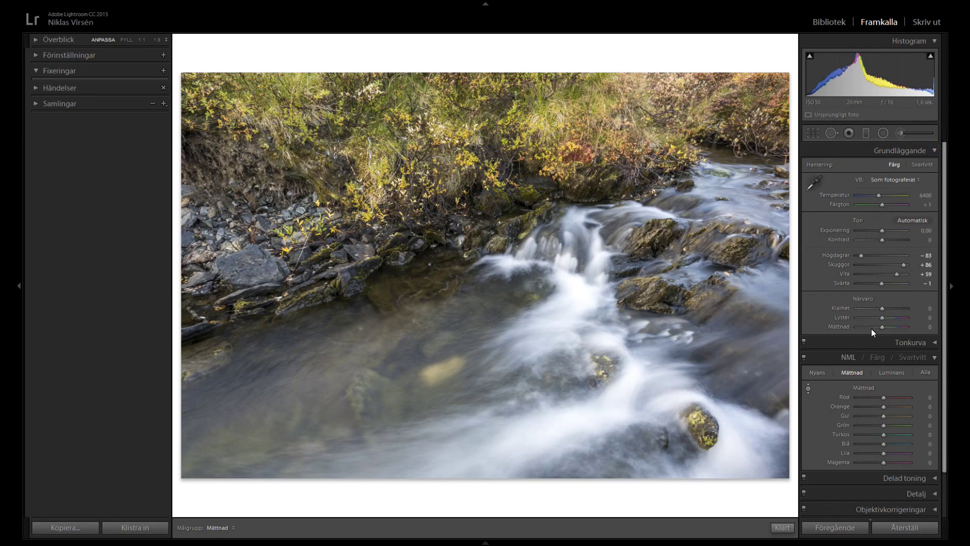
pyautogui.click(933, 151)
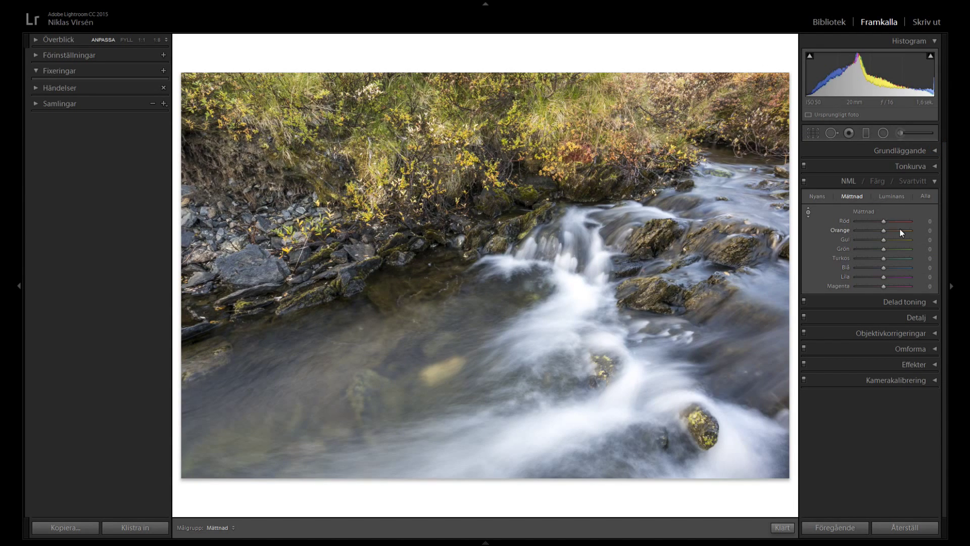
pyautogui.click(884, 231)
pyautogui.moveTo(884, 240)
pyautogui.mouseDown()
pyautogui.moveTo(898, 240)
pyautogui.moveTo(895, 269)
pyautogui.mouseUp()
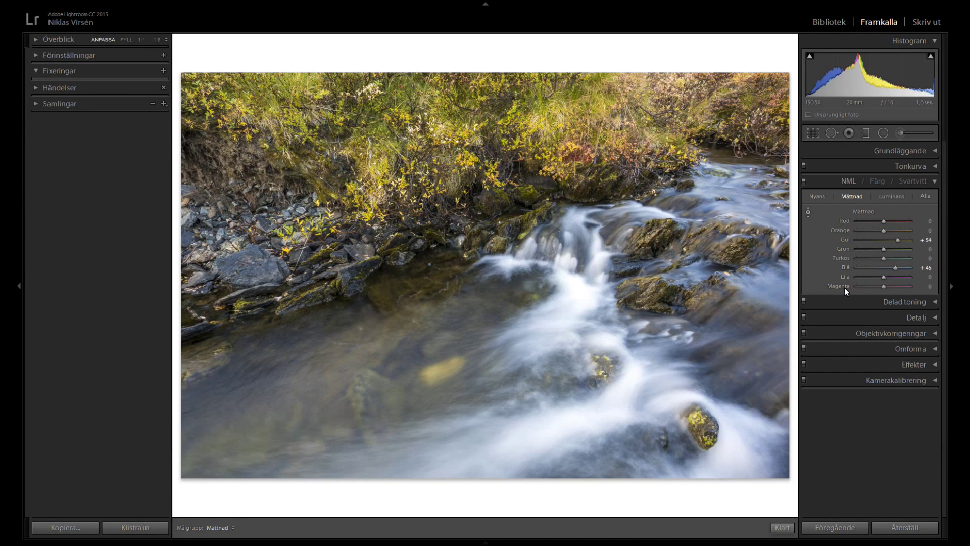
pyautogui.click(933, 182)
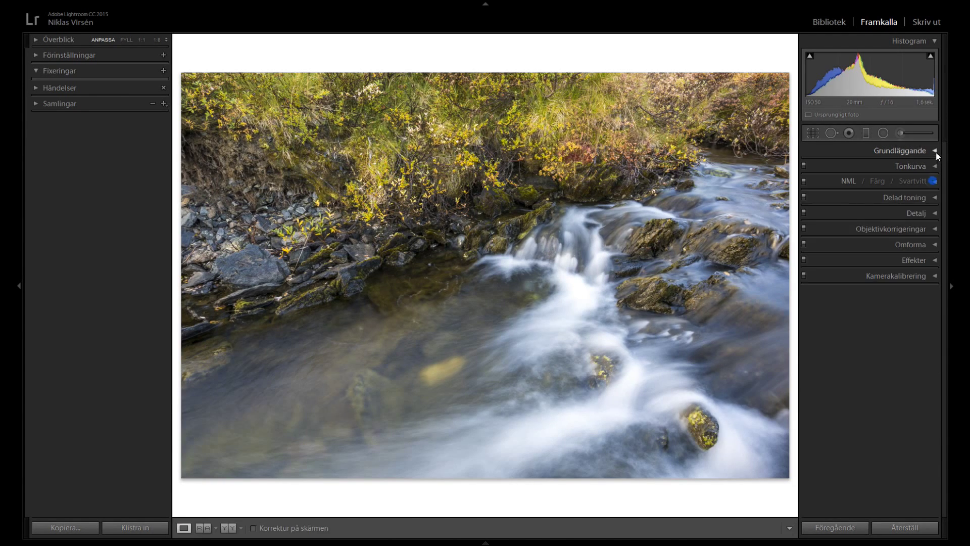
# Expand the Basic panel and lower overall Saturation to about -30.
pyautogui.click(935, 151)
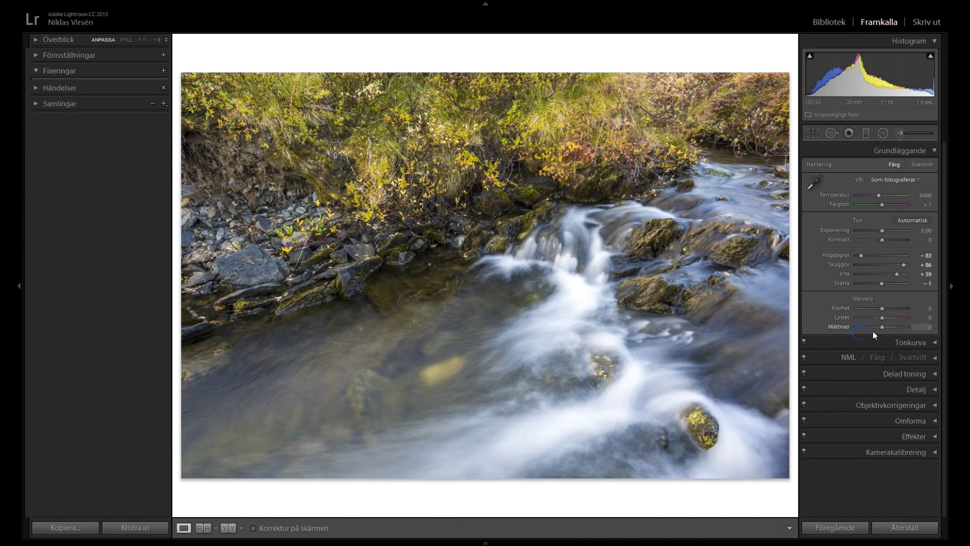
pyautogui.moveTo(863, 329); pyautogui.dragTo(881, 330)
pyautogui.moveTo(878, 329); pyautogui.dragTo(869, 330)
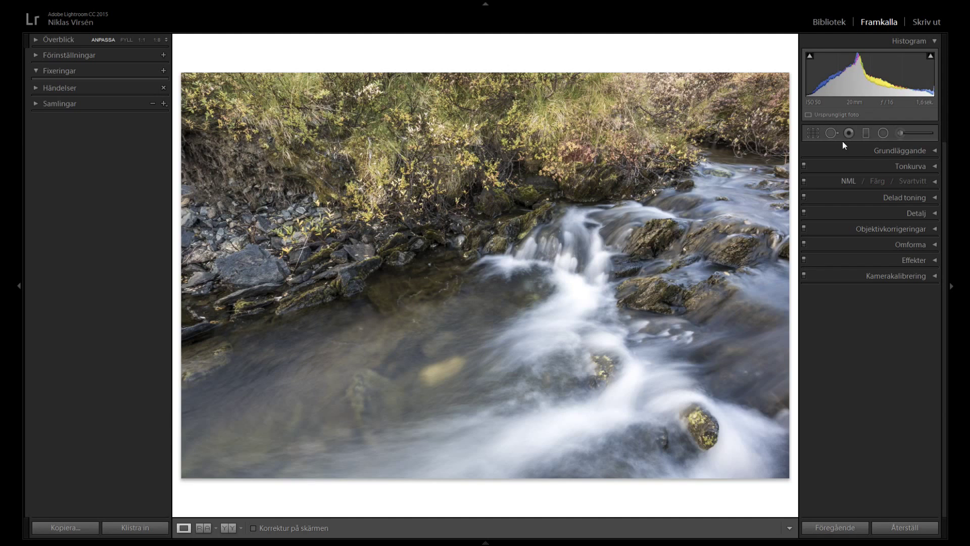
# Preview Black & White with every colour mix slider reset to 0, then return to colour.
pyautogui.click(935, 182)
pyautogui.click(916, 181)
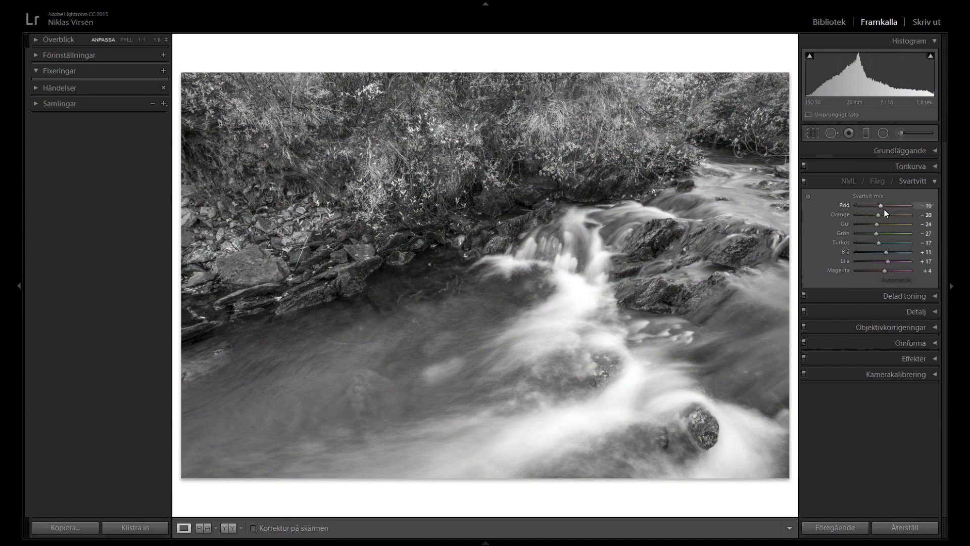
pyautogui.doubleClick(882, 206)
pyautogui.doubleClick(878, 224)
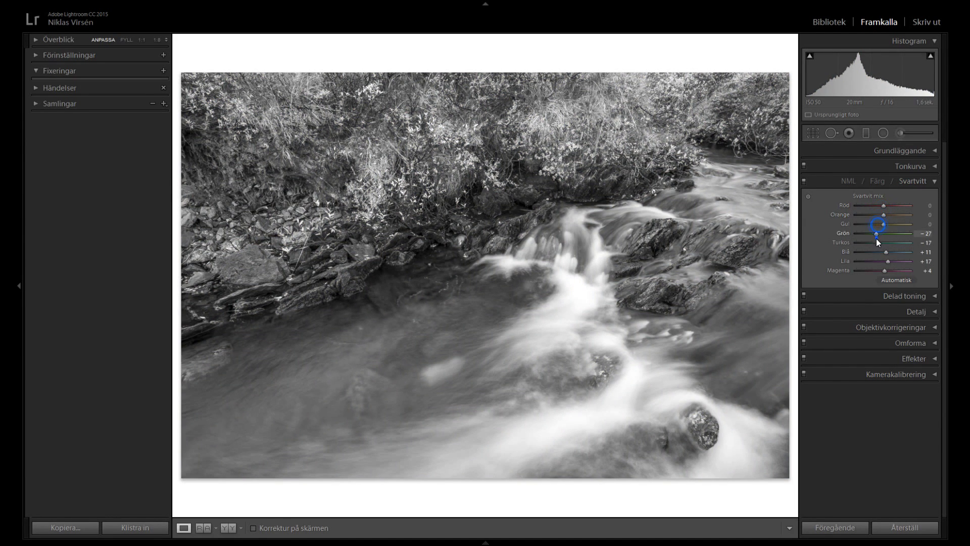
pyautogui.doubleClick(878, 243)
pyautogui.click(888, 251)
pyautogui.doubleClick(888, 252)
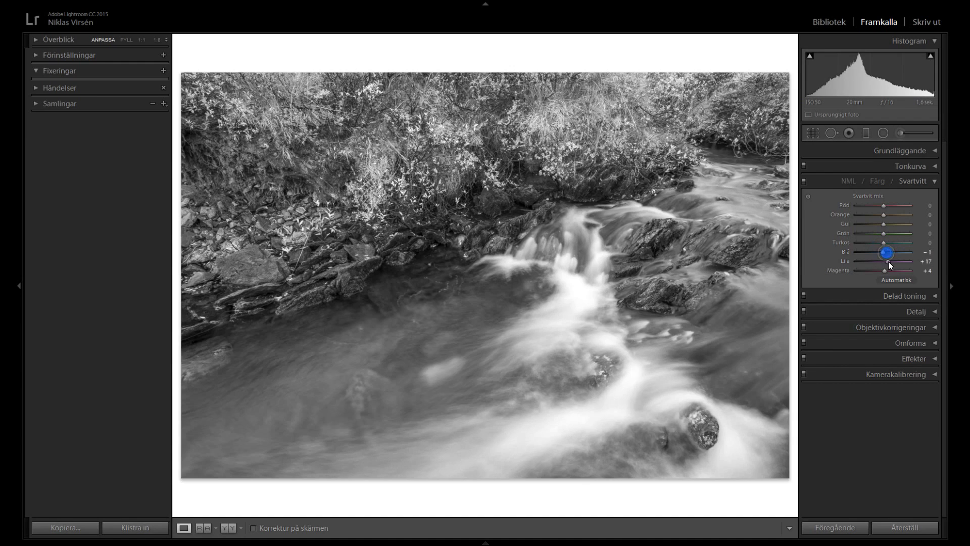
pyautogui.doubleClick(884, 271)
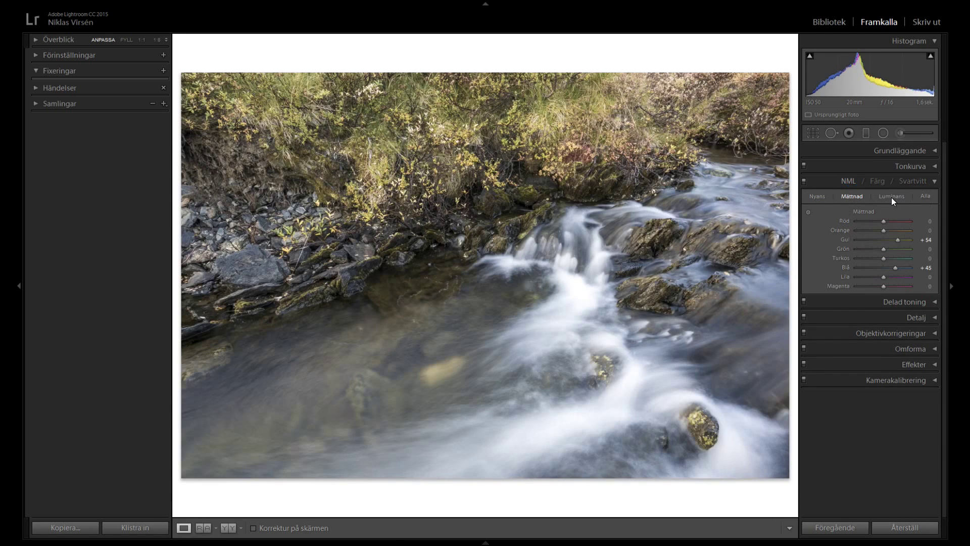
pyautogui.click(916, 182)
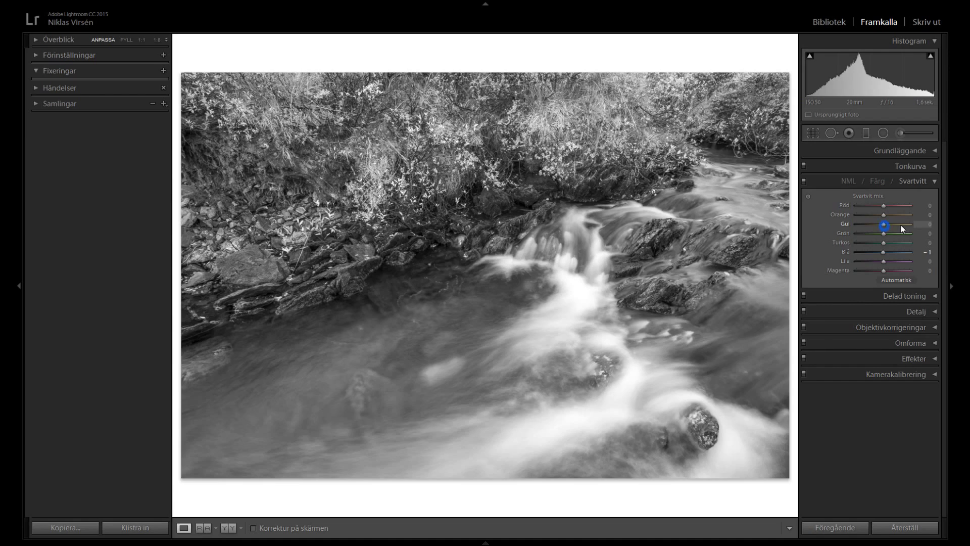
# In the B&W mix, test Yellow and return it to 0, then raise Blue to about +74.
pyautogui.moveTo(884, 225); pyautogui.dragTo(908, 225)
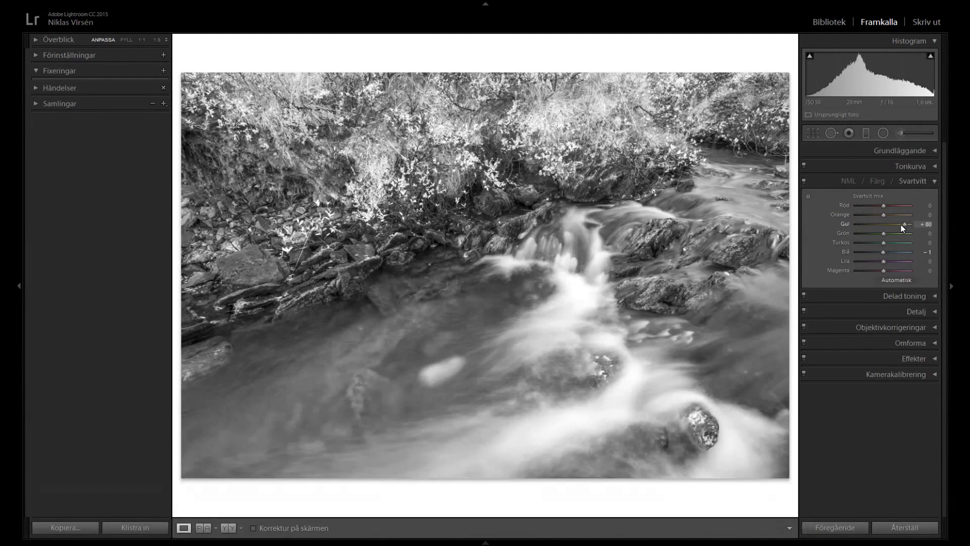
pyautogui.moveTo(904, 225)
pyautogui.mouseDown()
pyautogui.moveTo(871, 224)
pyautogui.moveTo(884, 224)
pyautogui.mouseUp()
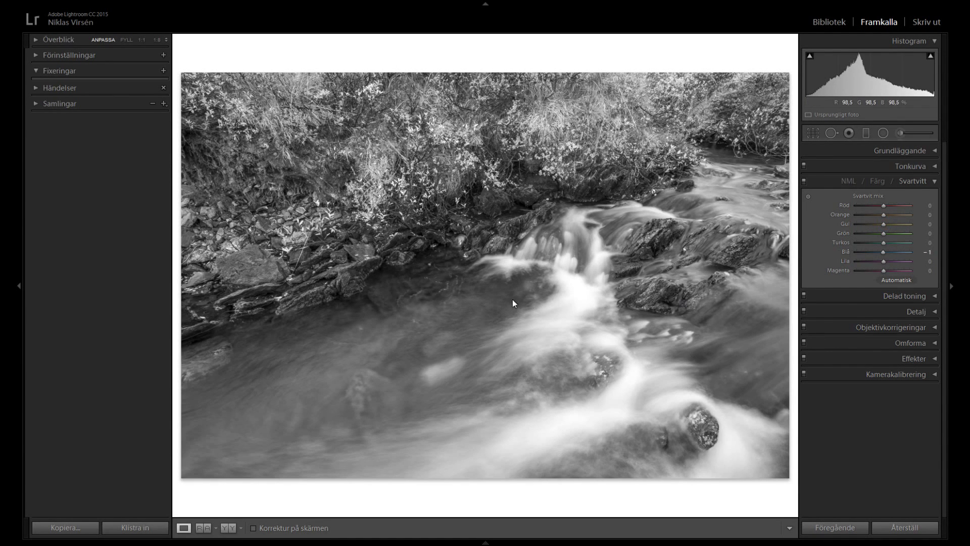
pyautogui.moveTo(884, 254)
pyautogui.mouseDown()
pyautogui.moveTo(905, 252)
pyautogui.moveTo(872, 253)
pyautogui.mouseUp()
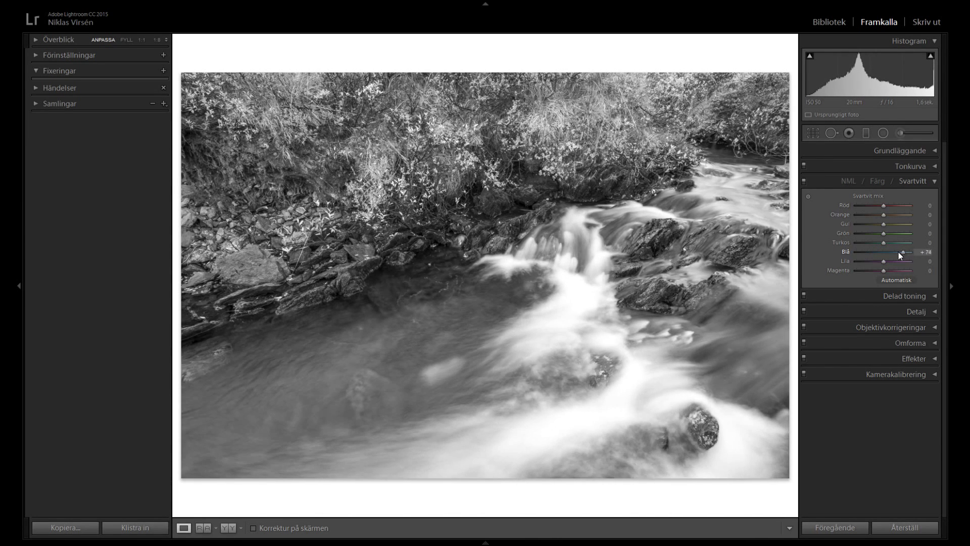